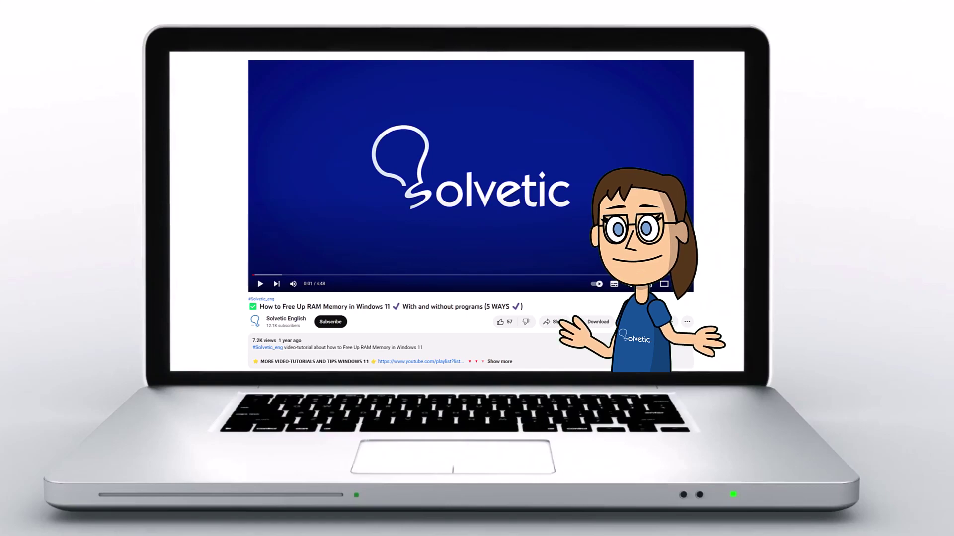
- Bring up the Steam window and show the game library
{"action": "left_click", "coordinate": [506, 363]}
{"action": "scroll", "coordinate": [471, 214], "scroll_direction": "down", "scroll_amount": 3}
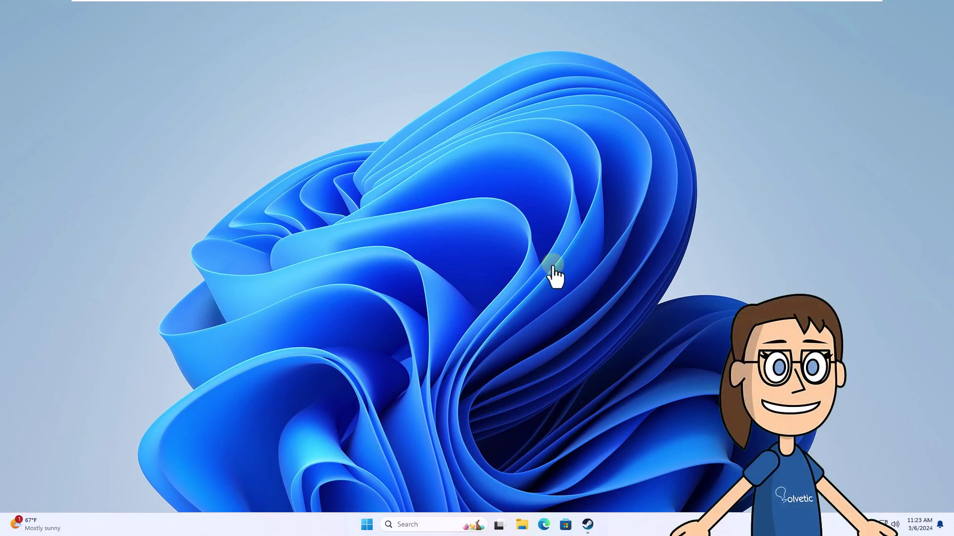
{"action": "left_click", "coordinate": [585, 516]}
{"action": "left_click", "coordinate": [300, 118]}
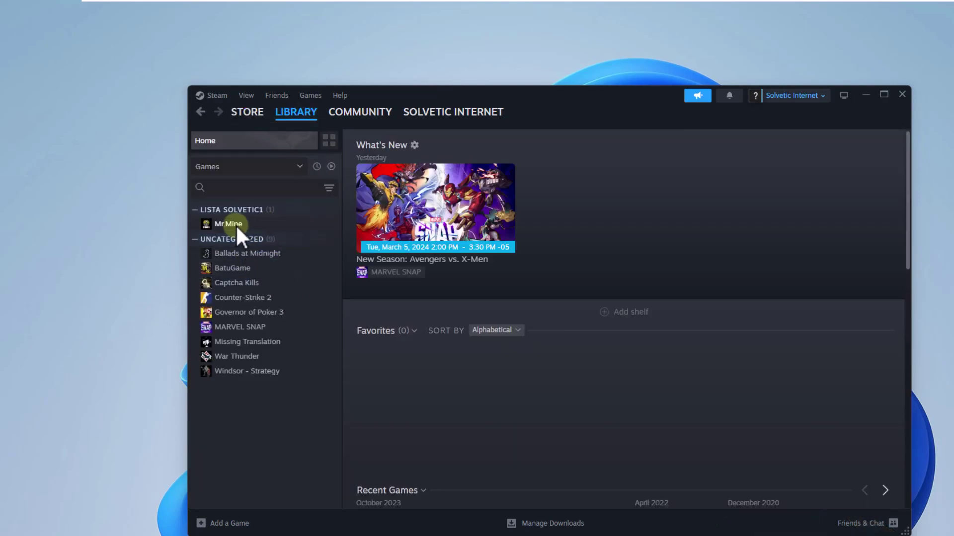
- Verify Mr.Mine's game files, all 8123 validated, then close its properties window
{"action": "right_click", "coordinate": [238, 226]}
{"action": "mouse_move", "coordinate": [278, 313]}
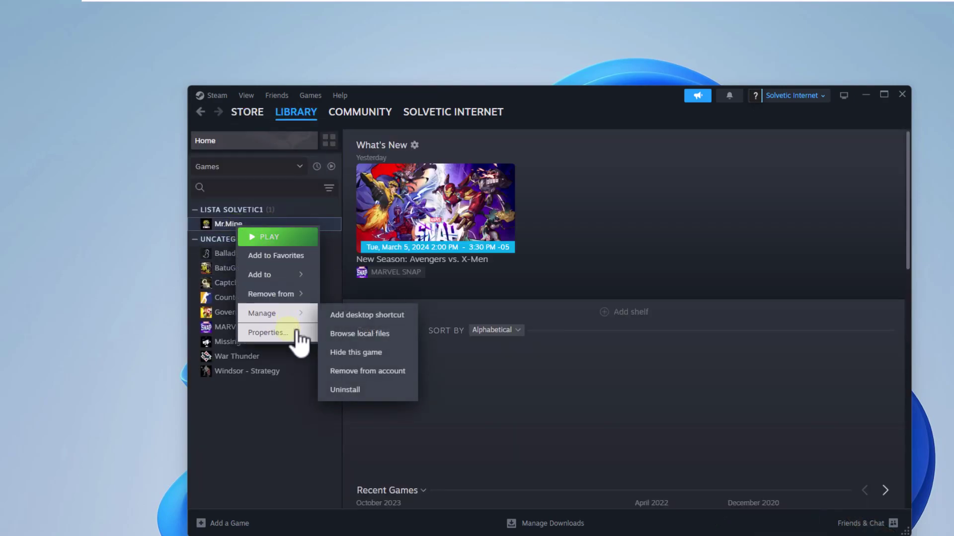
{"action": "left_click", "coordinate": [299, 334]}
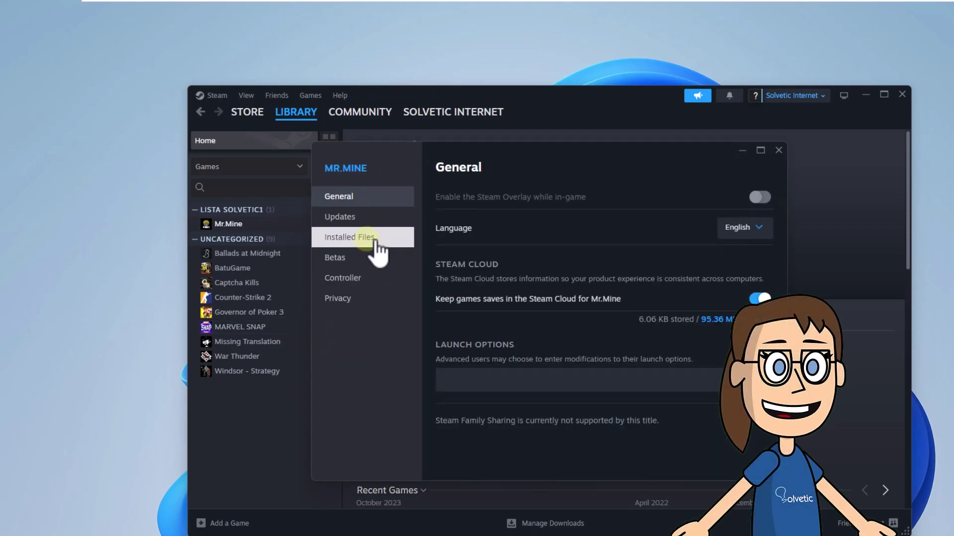
{"action": "left_click", "coordinate": [373, 239]}
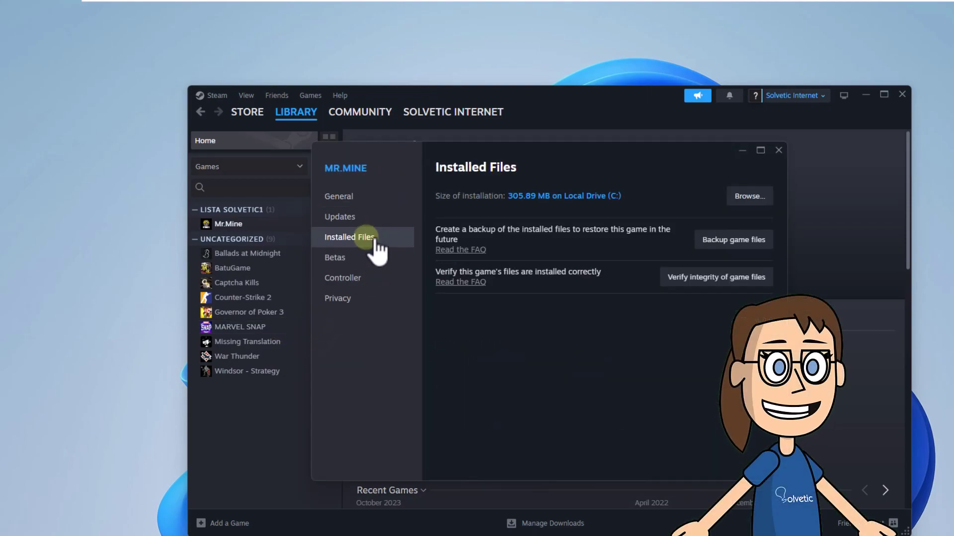
{"action": "left_click", "coordinate": [717, 277]}
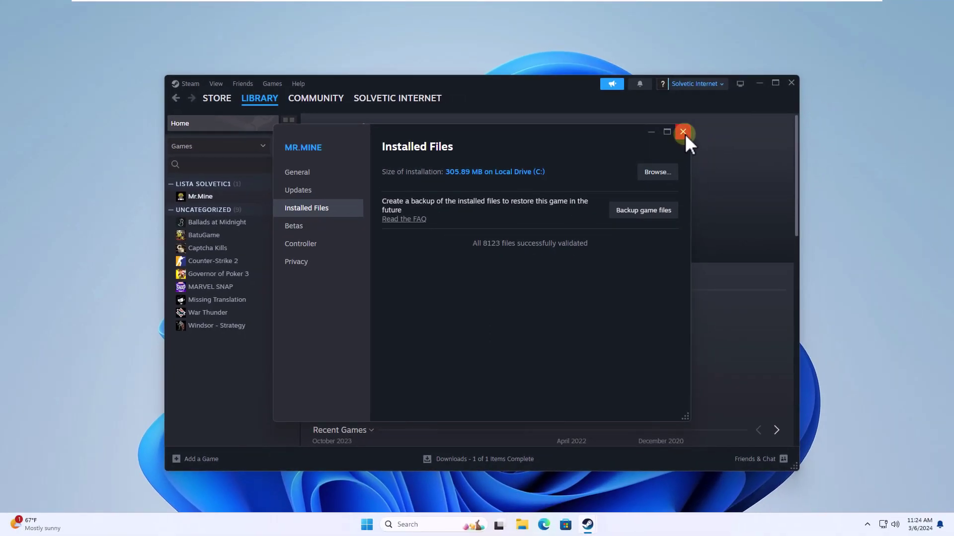
{"action": "left_click", "coordinate": [683, 132]}
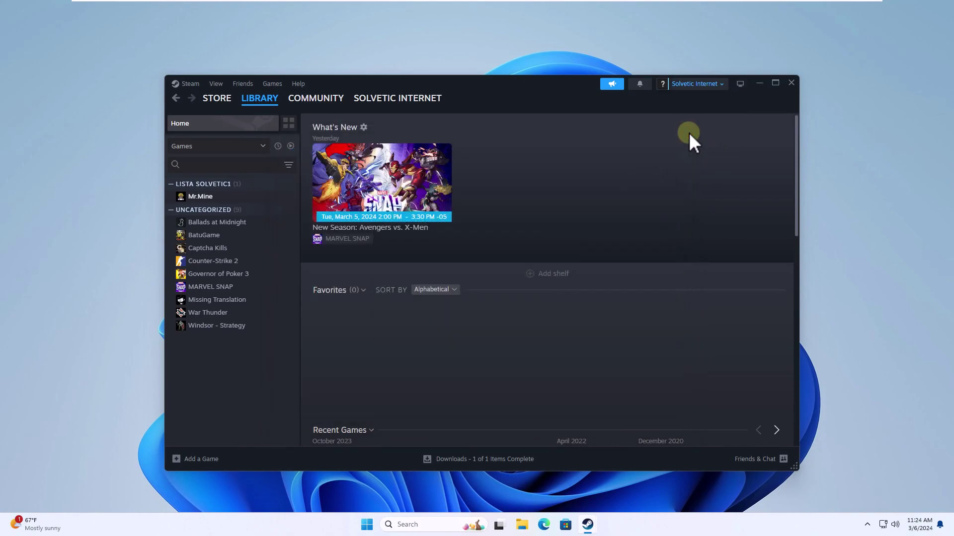
- Minimize Steam and end the Steam Client WebHelper process in Task Manager
{"action": "left_click", "coordinate": [759, 83]}
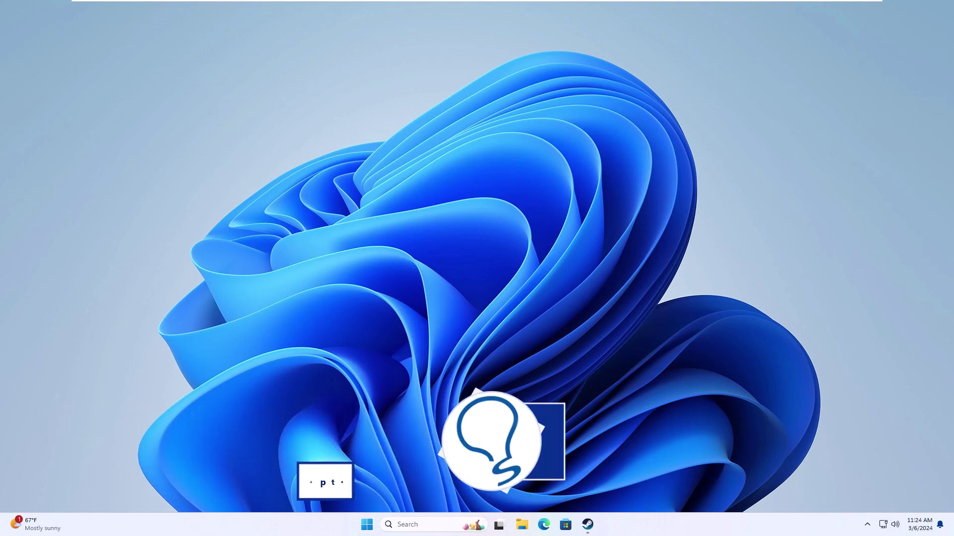
{"action": "right_click", "coordinate": [367, 523]}
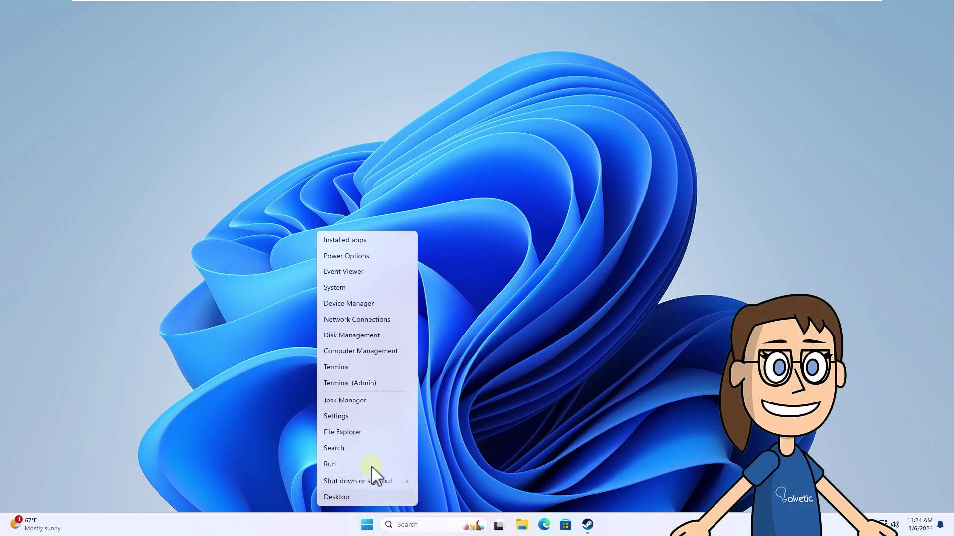
{"action": "left_click", "coordinate": [394, 403]}
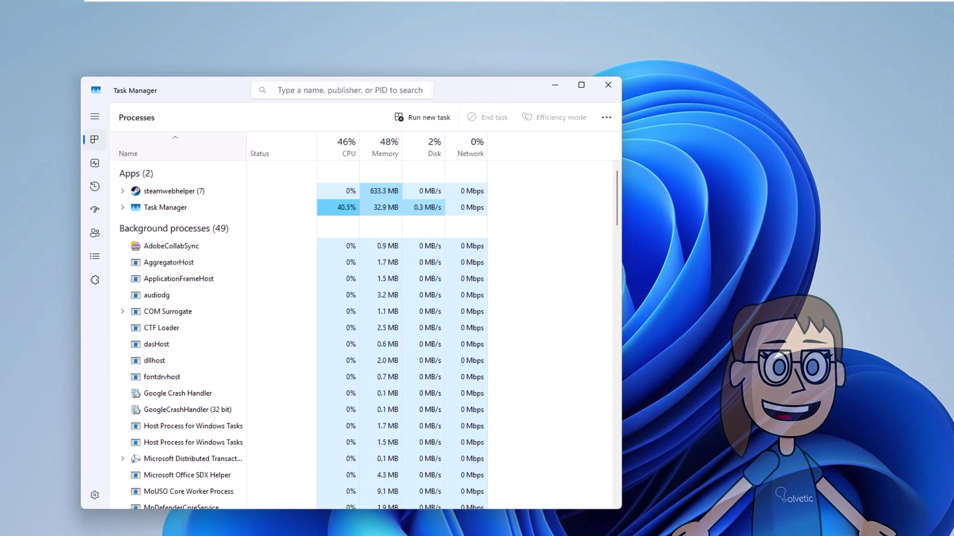
{"action": "left_click", "coordinate": [195, 191]}
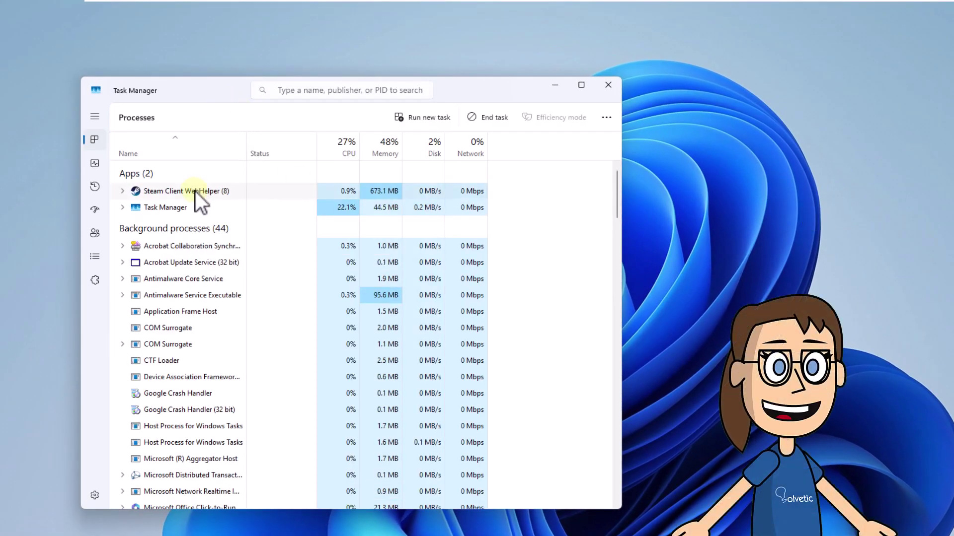
{"action": "left_click", "coordinate": [494, 120]}
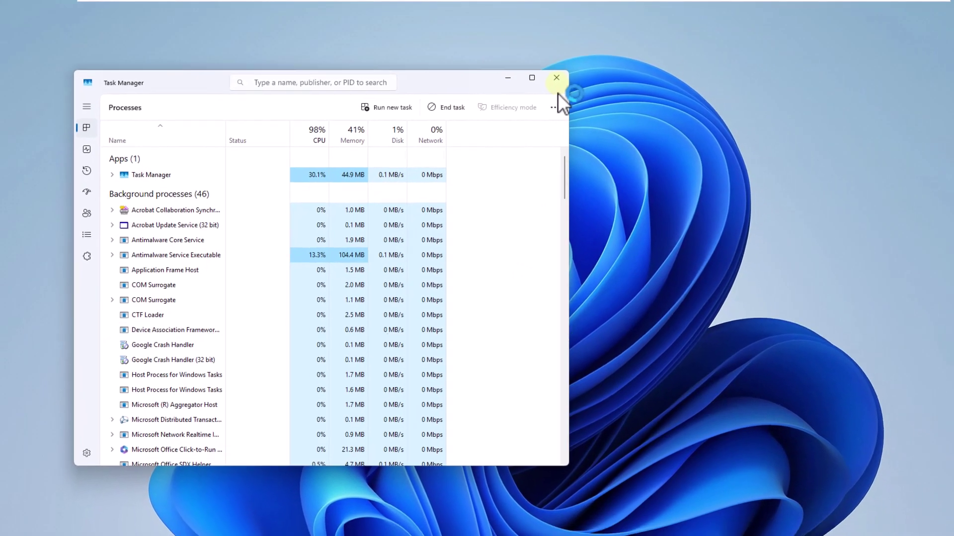
{"action": "left_click", "coordinate": [556, 82]}
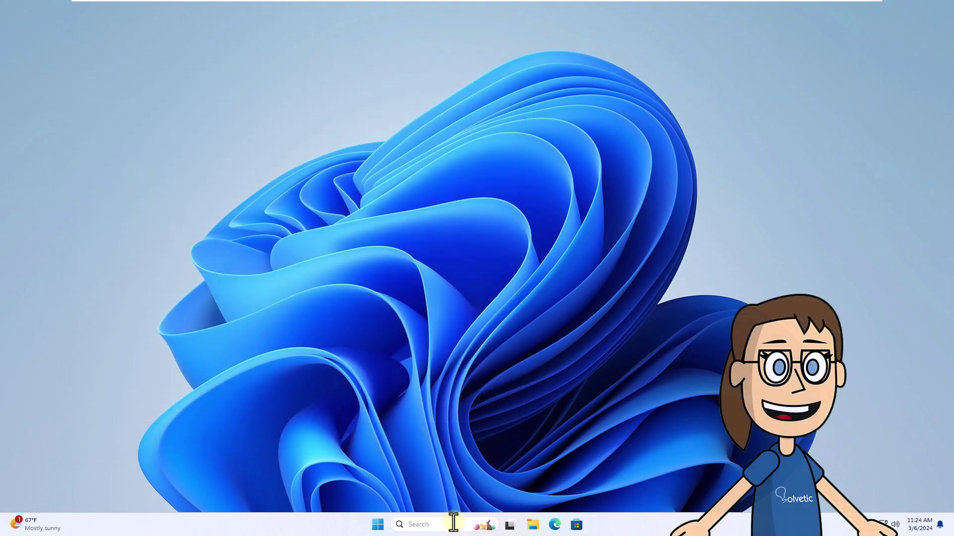
{"action": "left_click", "coordinate": [445, 525]}
{"action": "type", "text": "steam"}
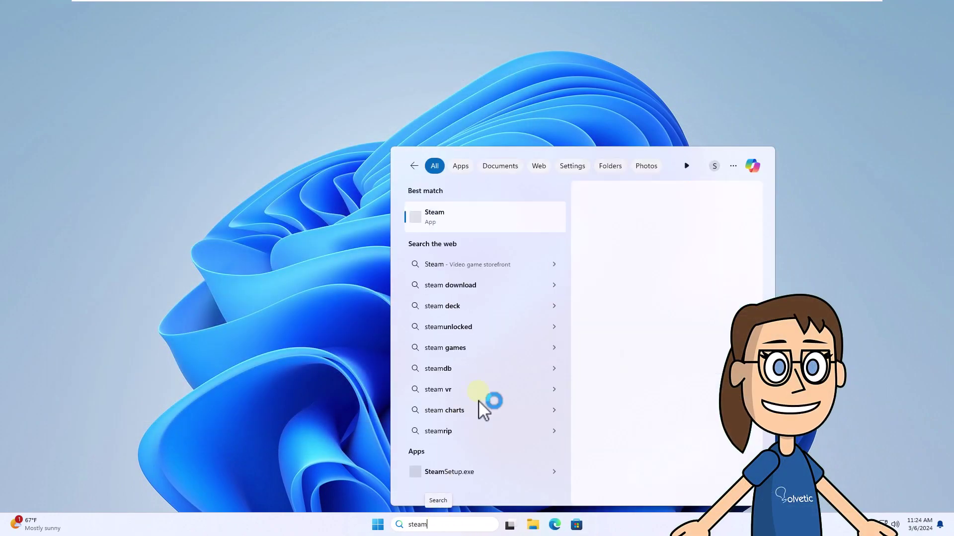
{"action": "key", "text": "Return"}
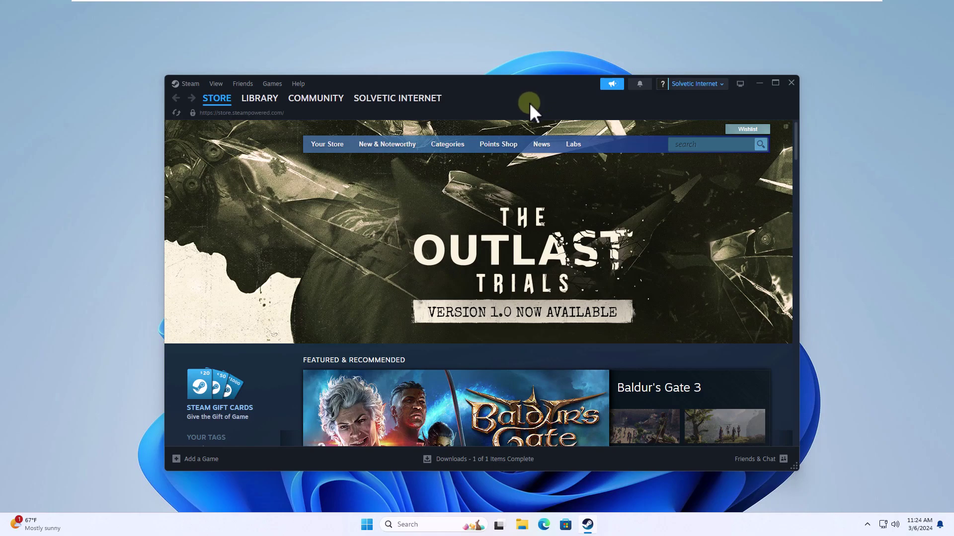
{"action": "left_click", "coordinate": [792, 82]}
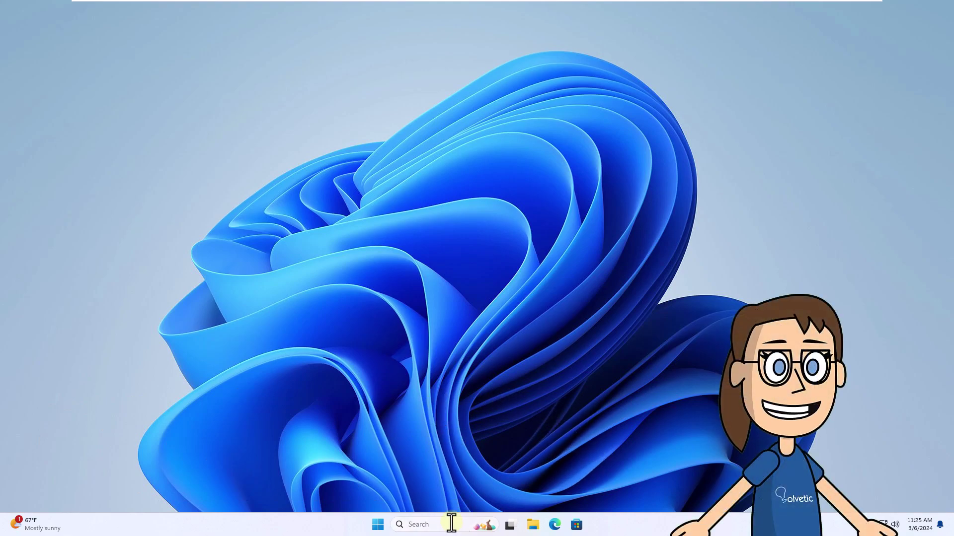
- Search Windows for 'steam' to find the Steam app
{"action": "left_click", "coordinate": [452, 523]}
{"action": "type", "text": "steam"}
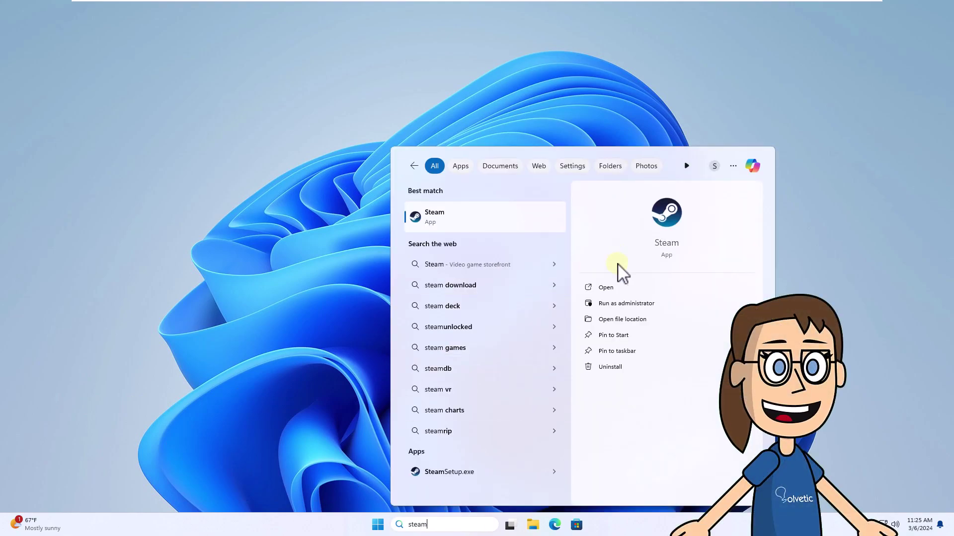
- Set the Steam shortcut's compatibility option to always run as administrator
{"action": "left_click", "coordinate": [659, 319]}
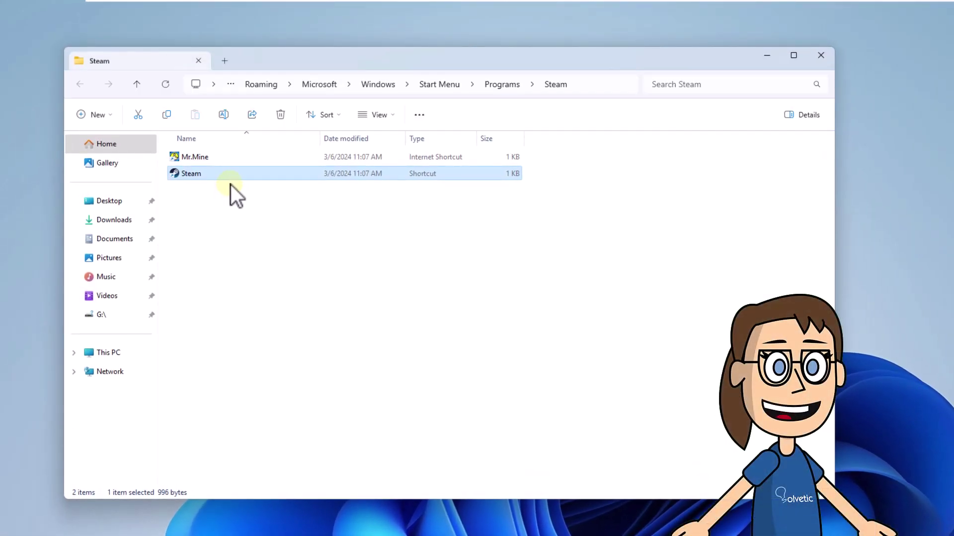
{"action": "right_click", "coordinate": [233, 175]}
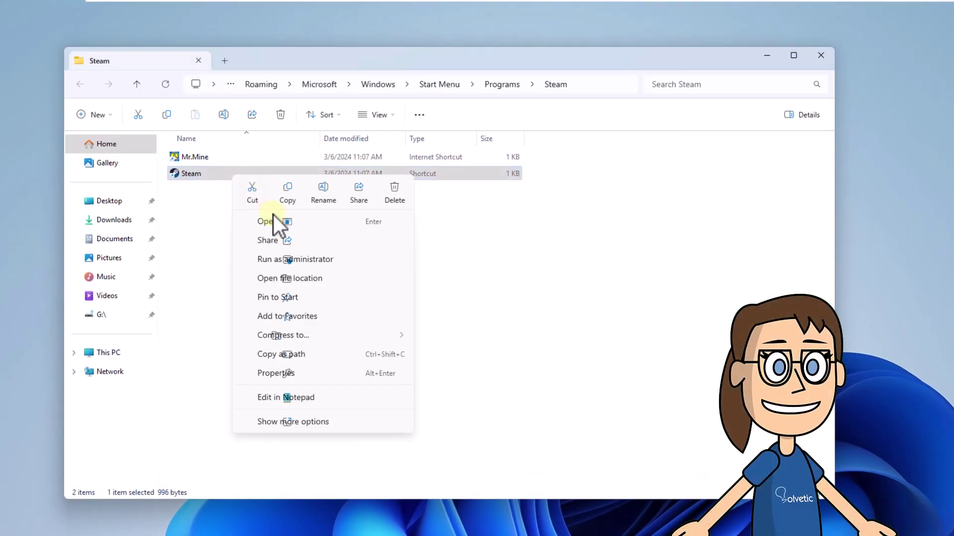
{"action": "left_click", "coordinate": [366, 374]}
{"action": "left_click", "coordinate": [374, 213]}
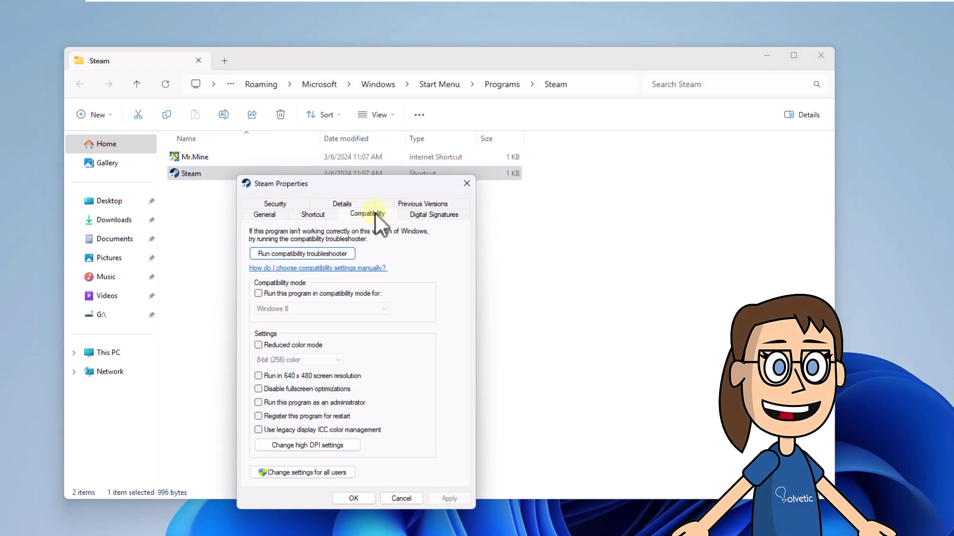
{"action": "left_click", "coordinate": [305, 405]}
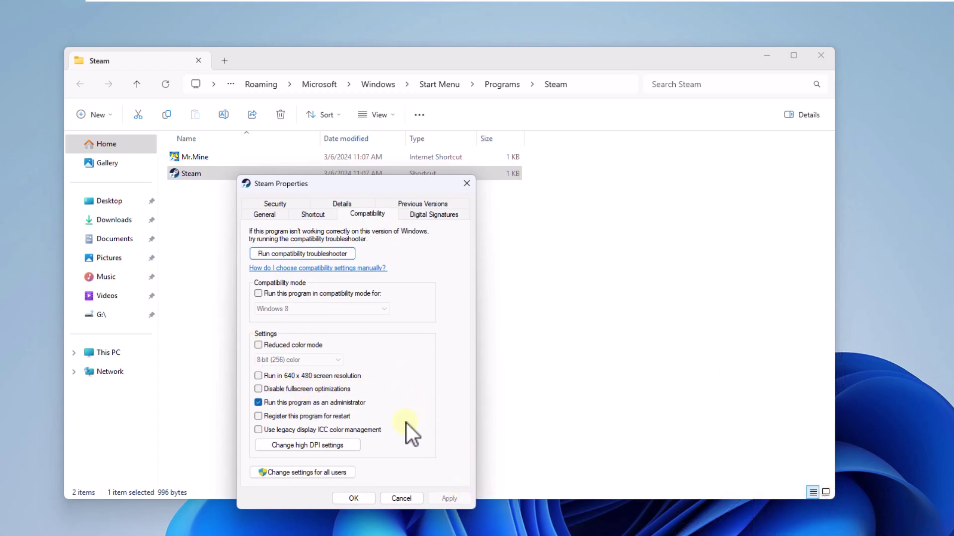
{"action": "left_click", "coordinate": [361, 499]}
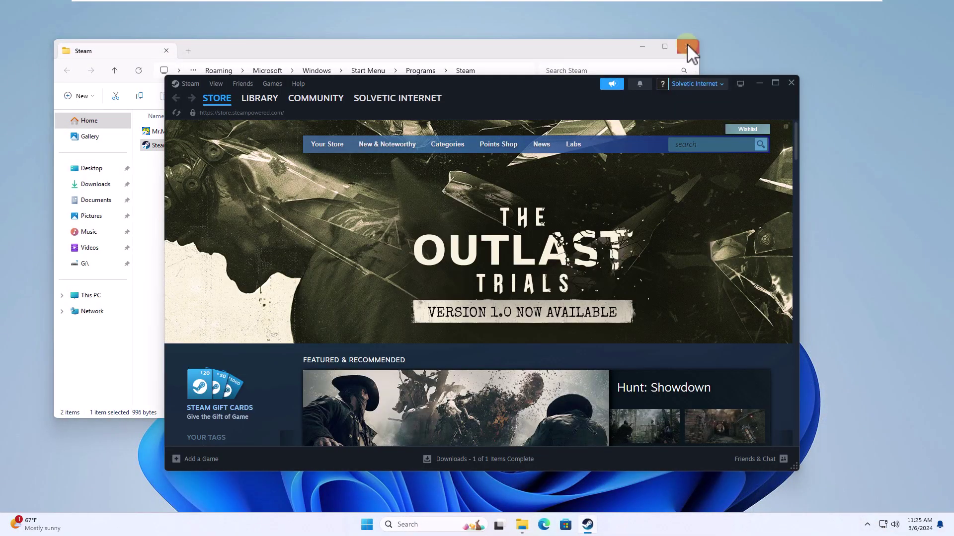
- Close File Explorer and minimize Steam to reveal the desktop
{"action": "left_click", "coordinate": [688, 47]}
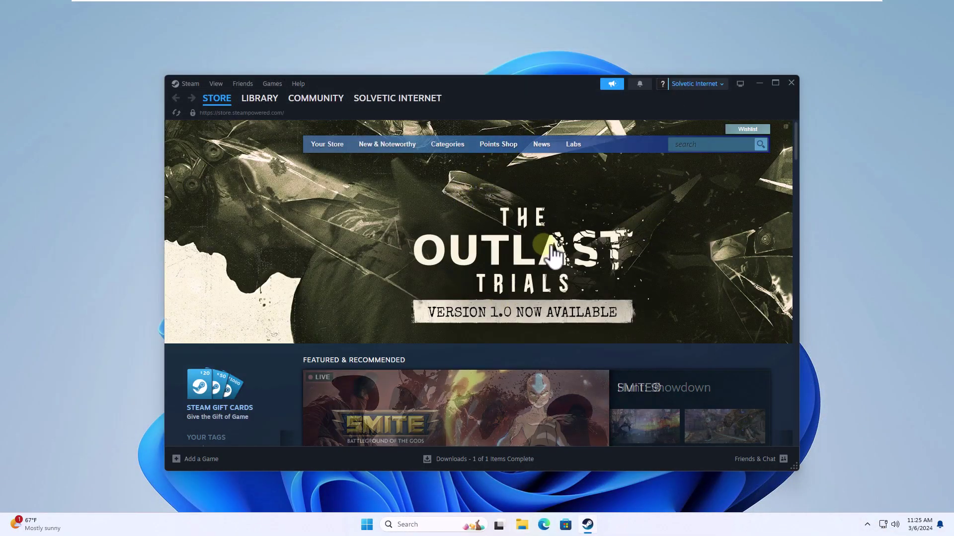
{"action": "left_click", "coordinate": [747, 144]}
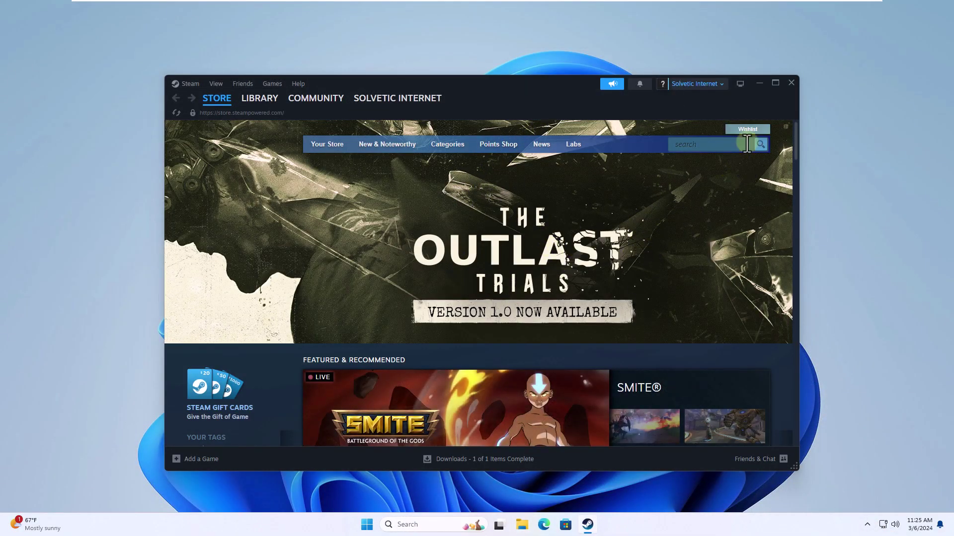
{"action": "left_click", "coordinate": [758, 82]}
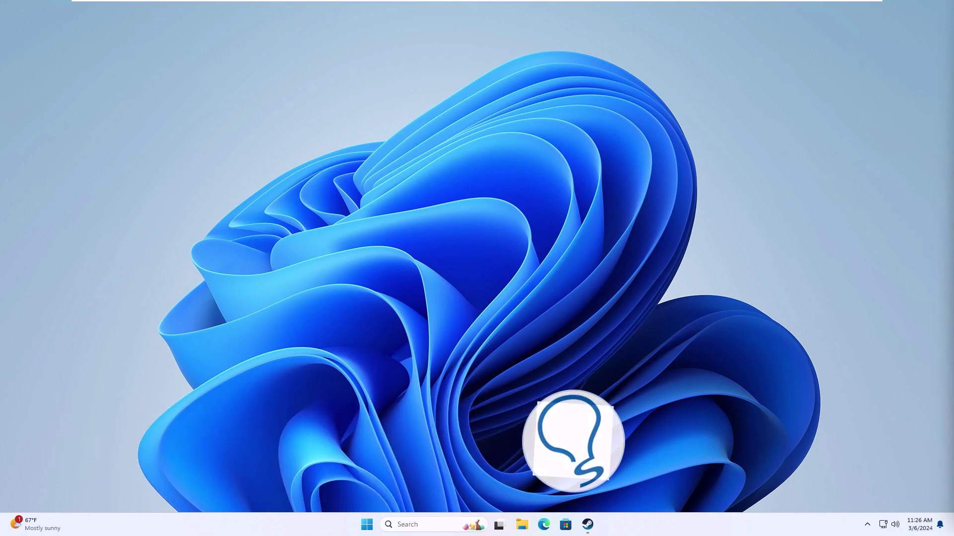
- Change Steam's download region from Colombia - Bogota to Canada - Edmonton
{"action": "left_click", "coordinate": [588, 524]}
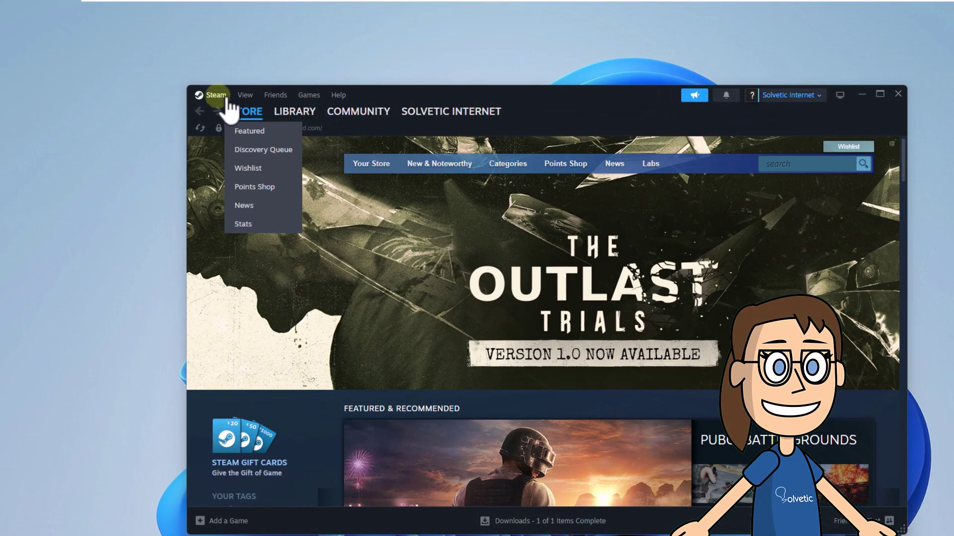
{"action": "left_click", "coordinate": [213, 95]}
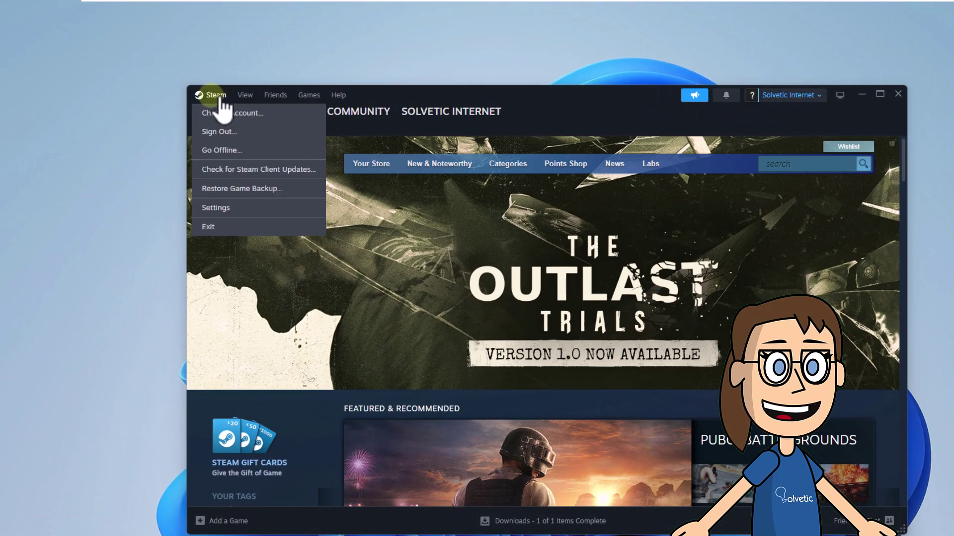
{"action": "left_click", "coordinate": [264, 211]}
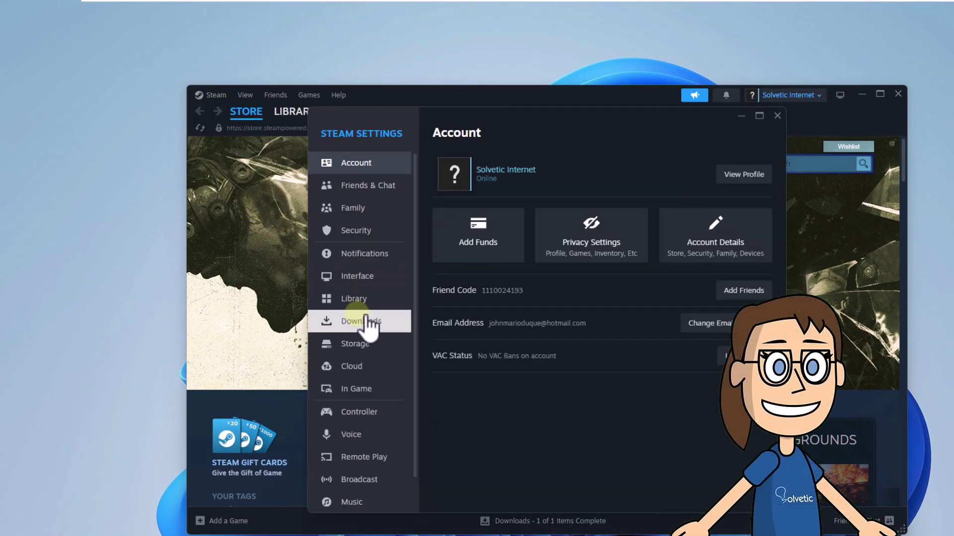
{"action": "left_click", "coordinate": [366, 321]}
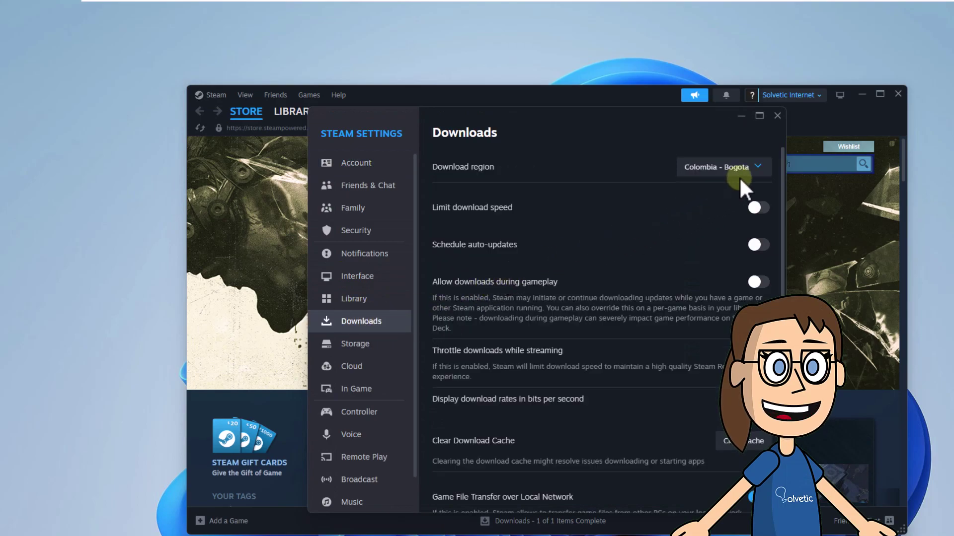
{"action": "left_click", "coordinate": [753, 170]}
{"action": "scroll", "coordinate": [706, 348], "scroll_direction": "down", "scroll_amount": 5}
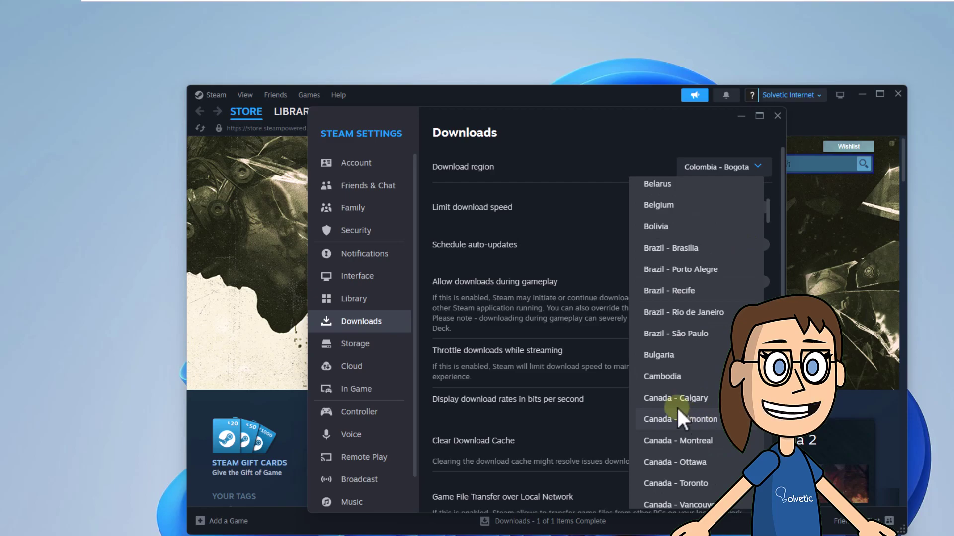
{"action": "left_click", "coordinate": [678, 408]}
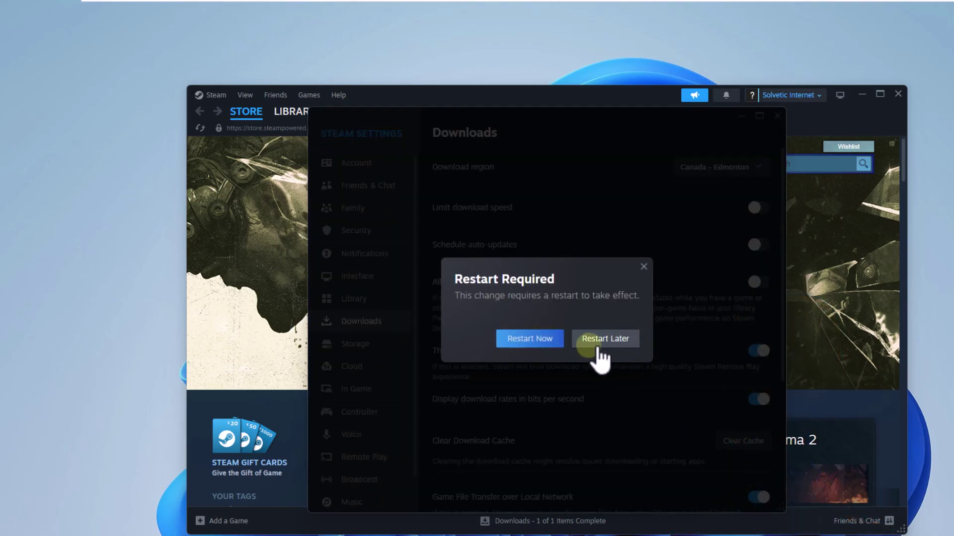
- Restart Steam, then clear and confirm the download cache in Downloads settings
{"action": "left_click", "coordinate": [550, 346]}
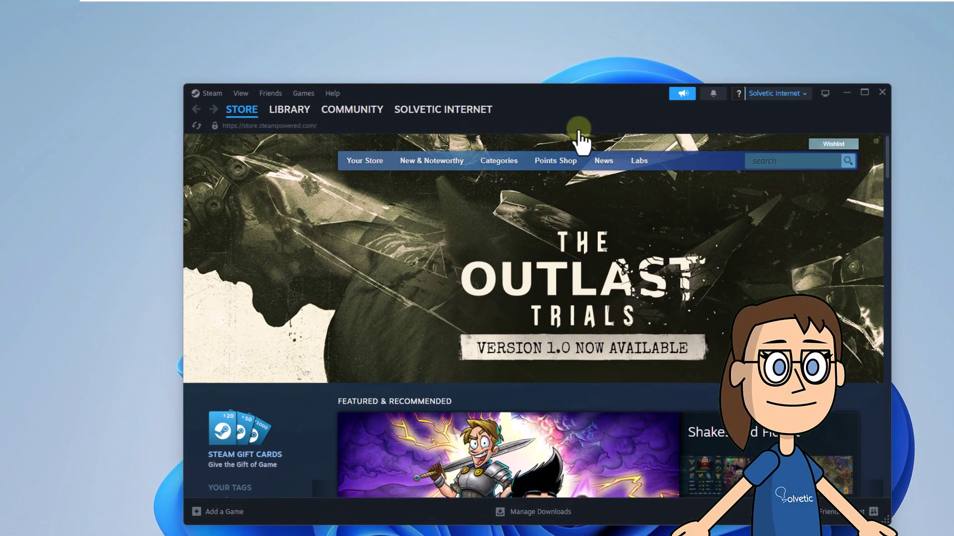
{"action": "left_click", "coordinate": [211, 94]}
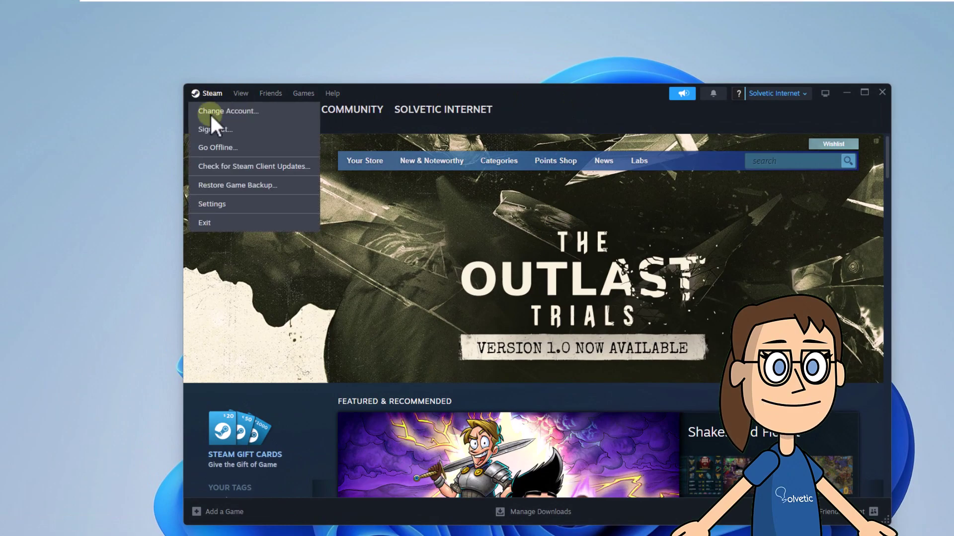
{"action": "left_click", "coordinate": [233, 203]}
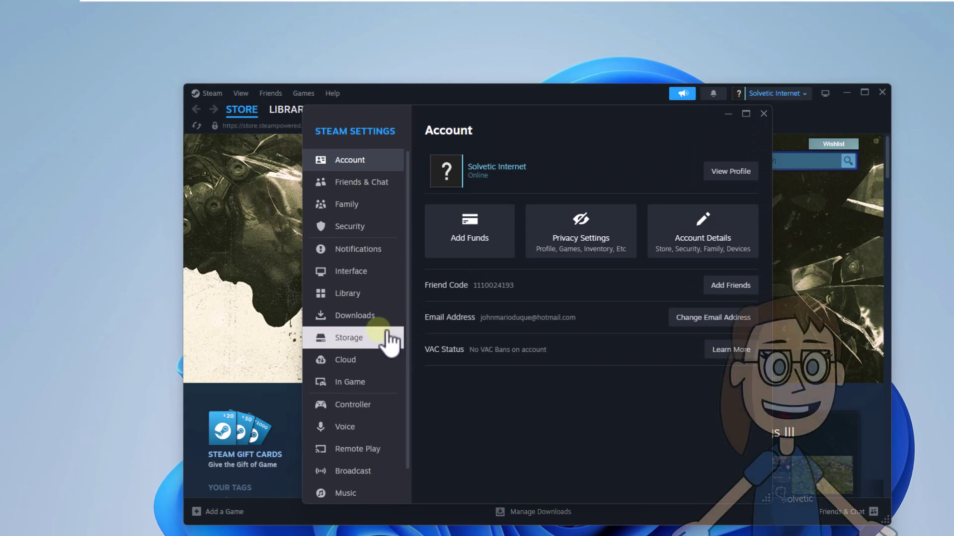
{"action": "left_click", "coordinate": [390, 318]}
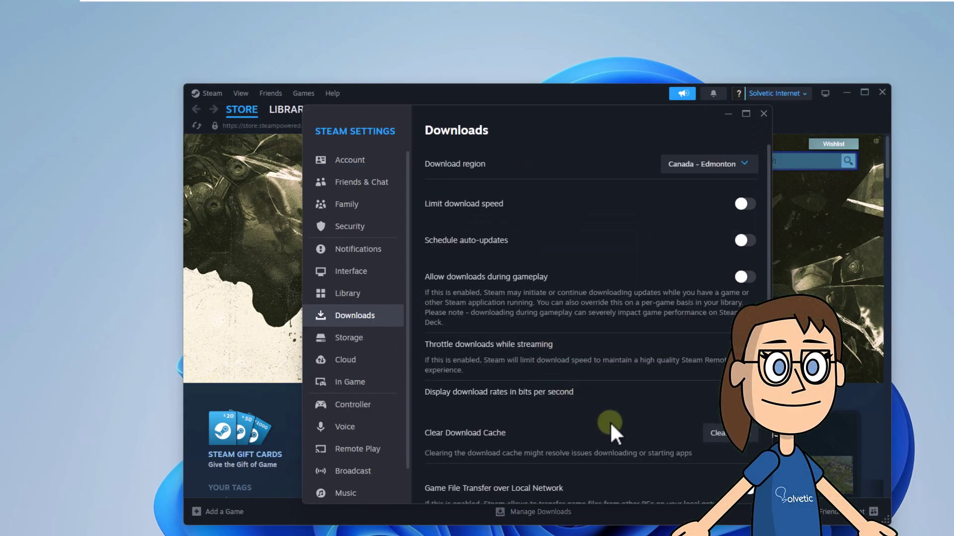
{"action": "left_click", "coordinate": [720, 432]}
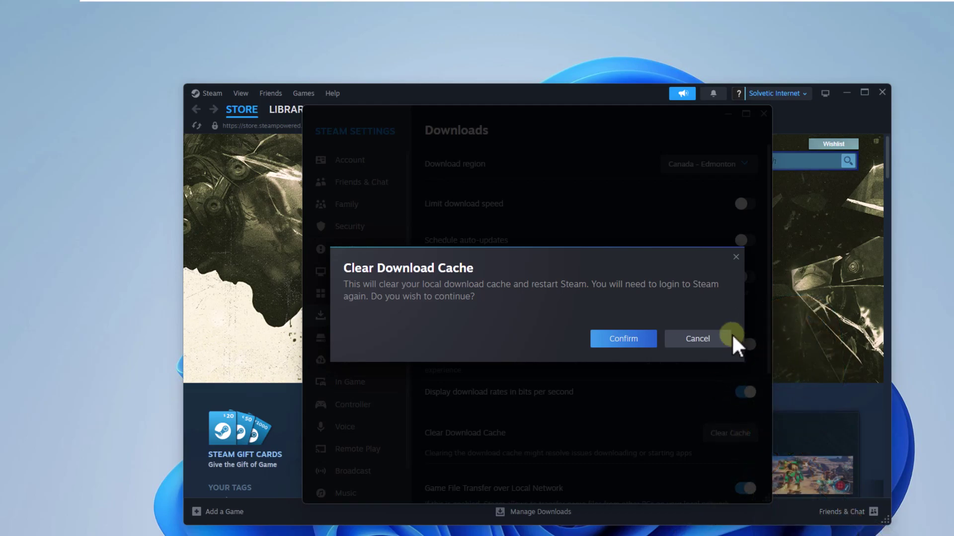
{"action": "left_click", "coordinate": [634, 335]}
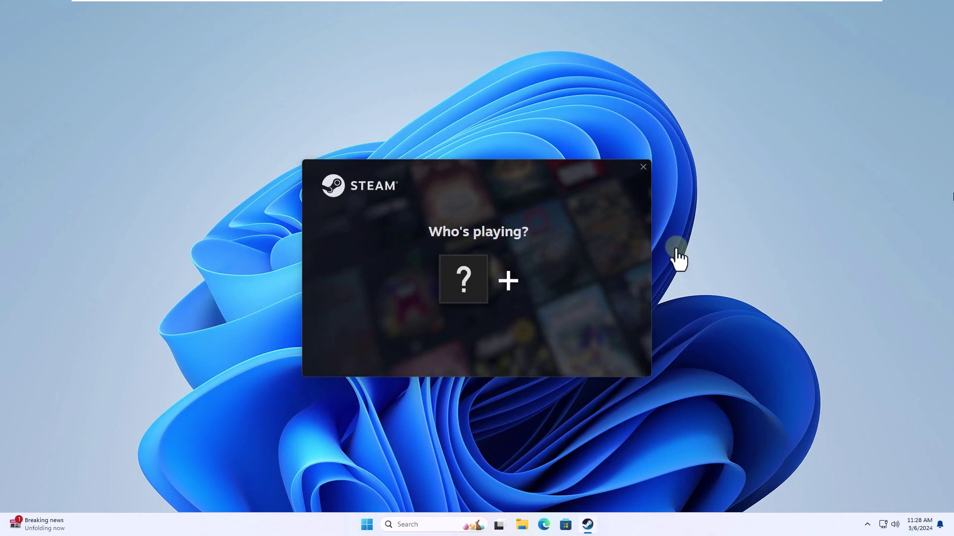
- Sign back in to Steam with the saved account and reopen its window
{"action": "left_click", "coordinate": [466, 282]}
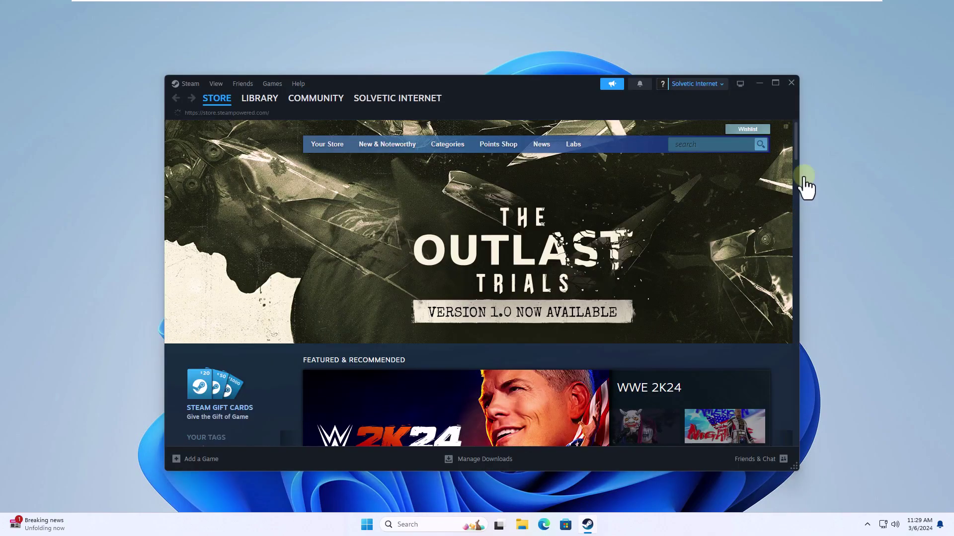
{"action": "left_click", "coordinate": [760, 83]}
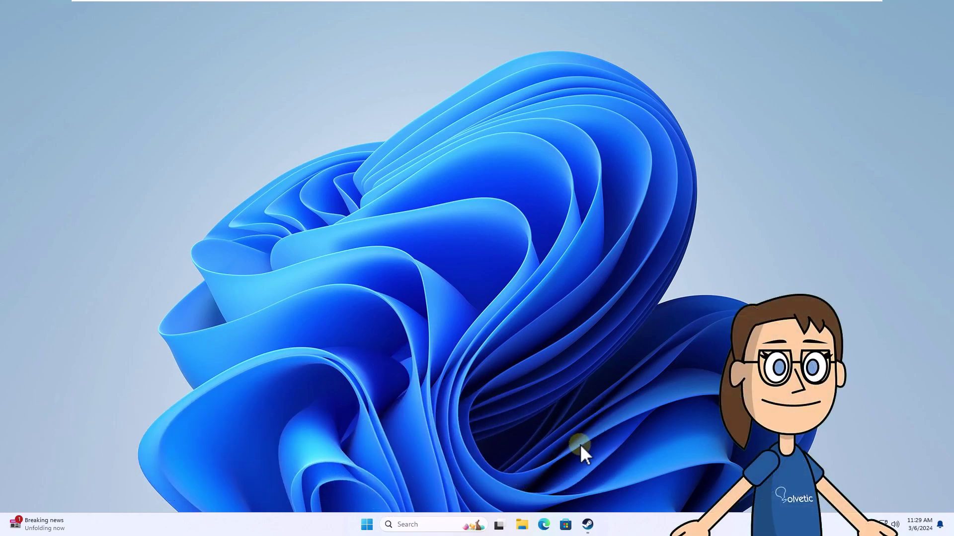
{"action": "left_click", "coordinate": [588, 524]}
- Repair the C:\Program Files (x86)\Steam library folder in Storage settings, approving the UAC prompt
{"action": "mouse_move", "coordinate": [239, 115]}
{"action": "left_click", "coordinate": [212, 94]}
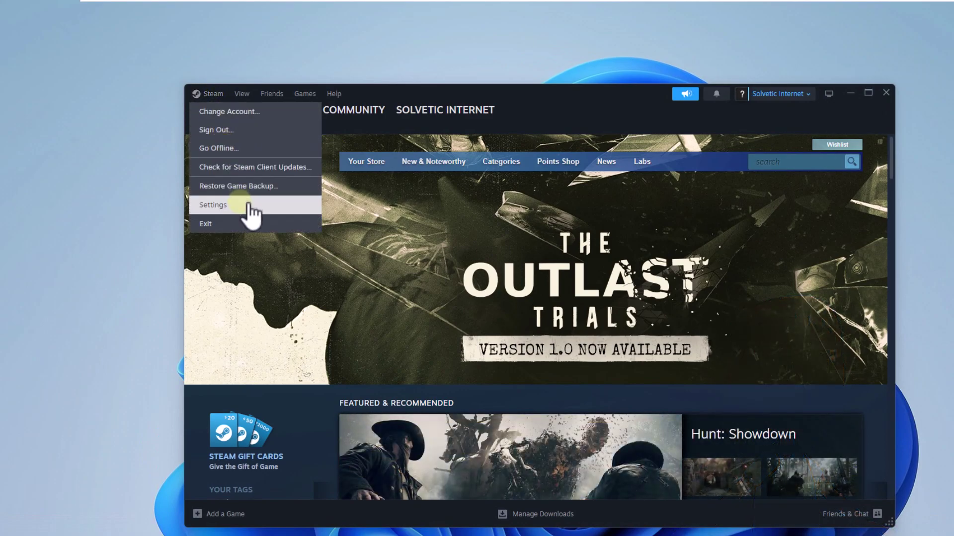
{"action": "left_click", "coordinate": [251, 212]}
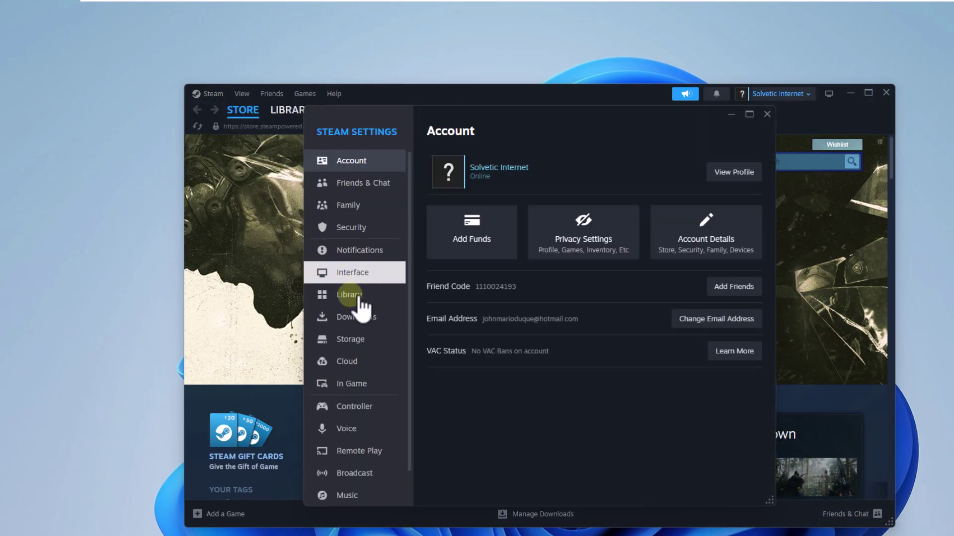
{"action": "left_click", "coordinate": [370, 338]}
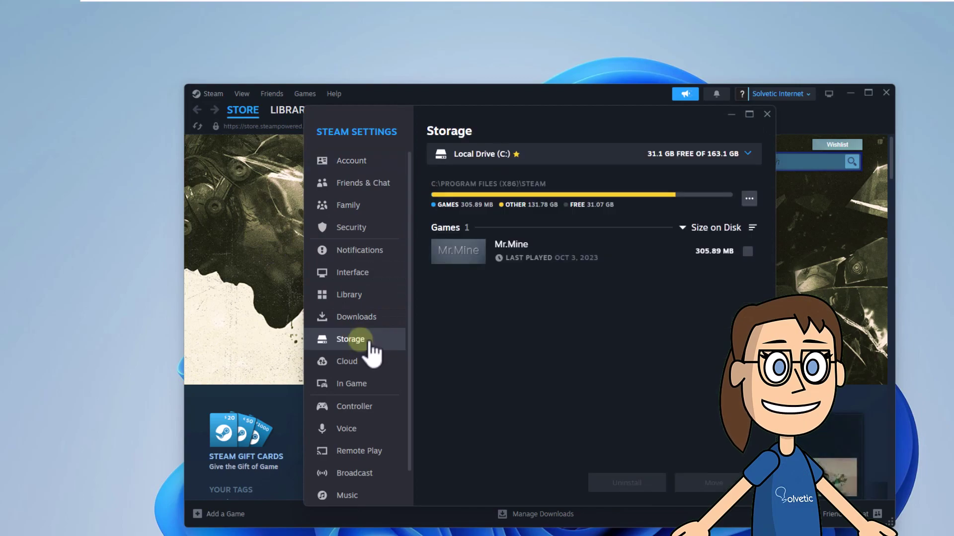
{"action": "left_click", "coordinate": [749, 198]}
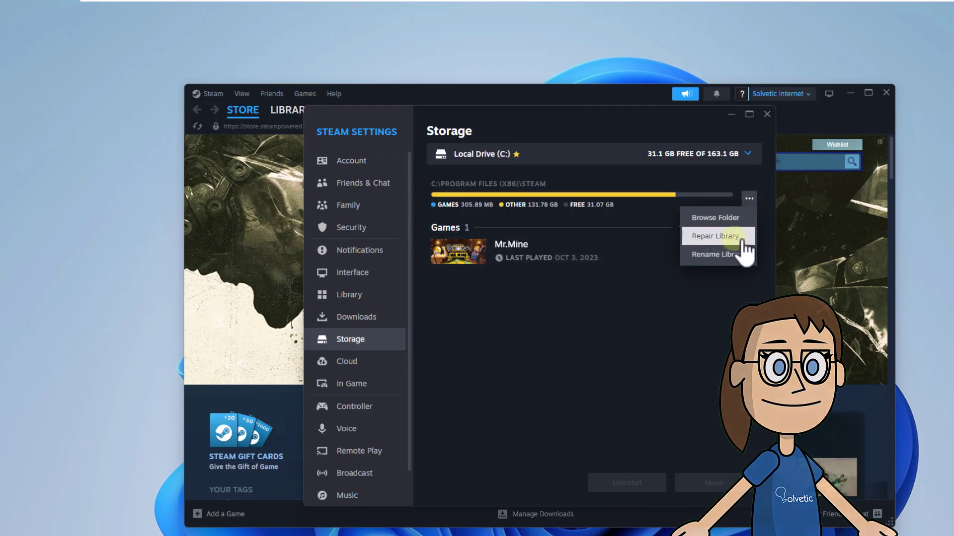
{"action": "left_click", "coordinate": [715, 236]}
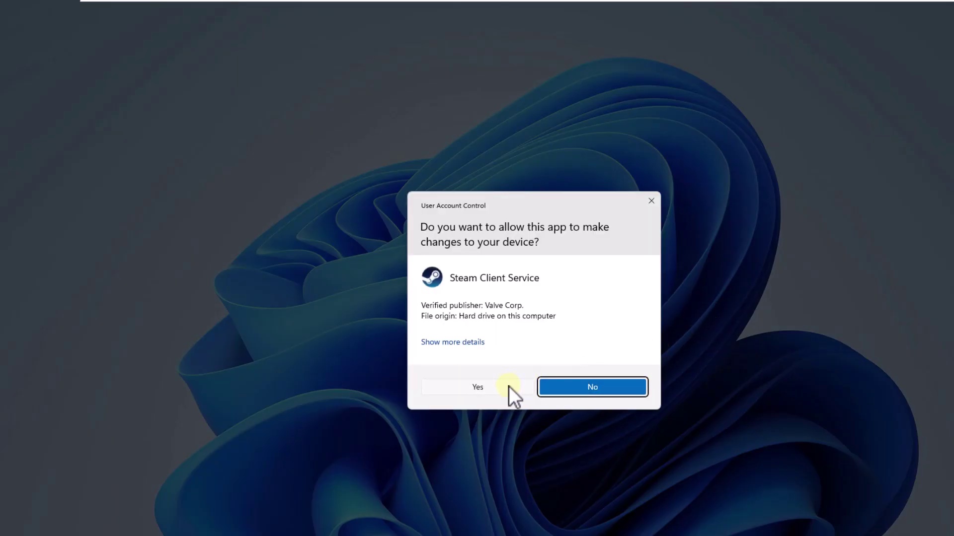
{"action": "left_click", "coordinate": [508, 386]}
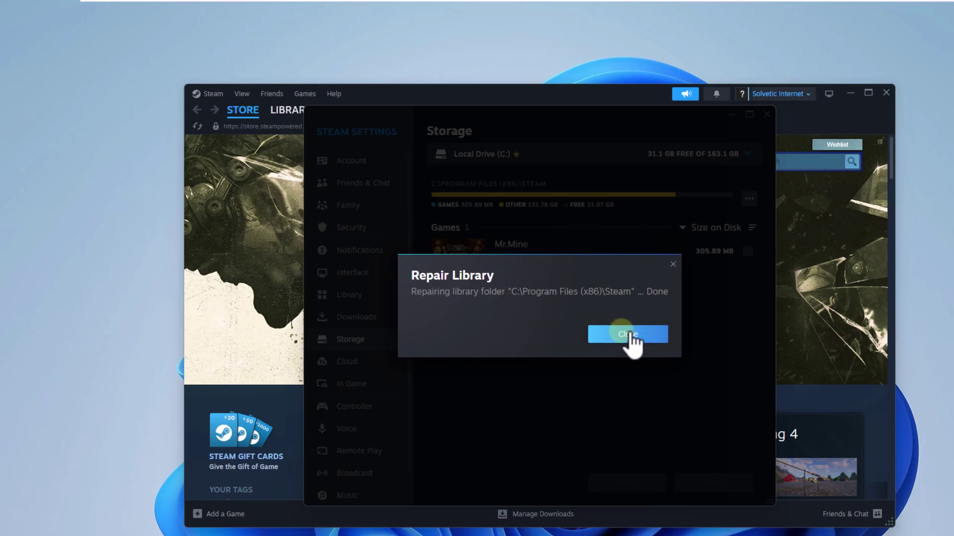
{"action": "left_click", "coordinate": [628, 334]}
{"action": "left_click", "coordinate": [767, 113]}
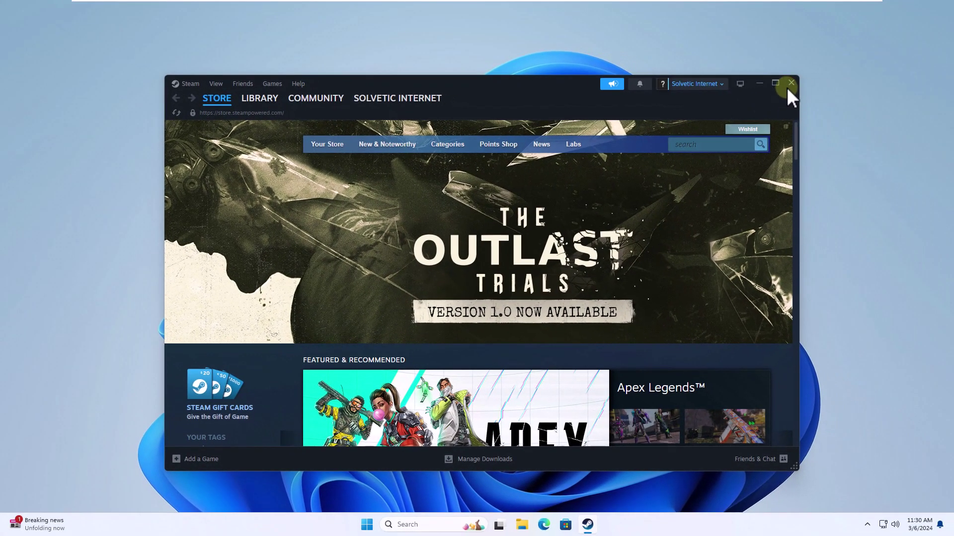
- Close the Steam client window completely
{"action": "left_click", "coordinate": [791, 83]}
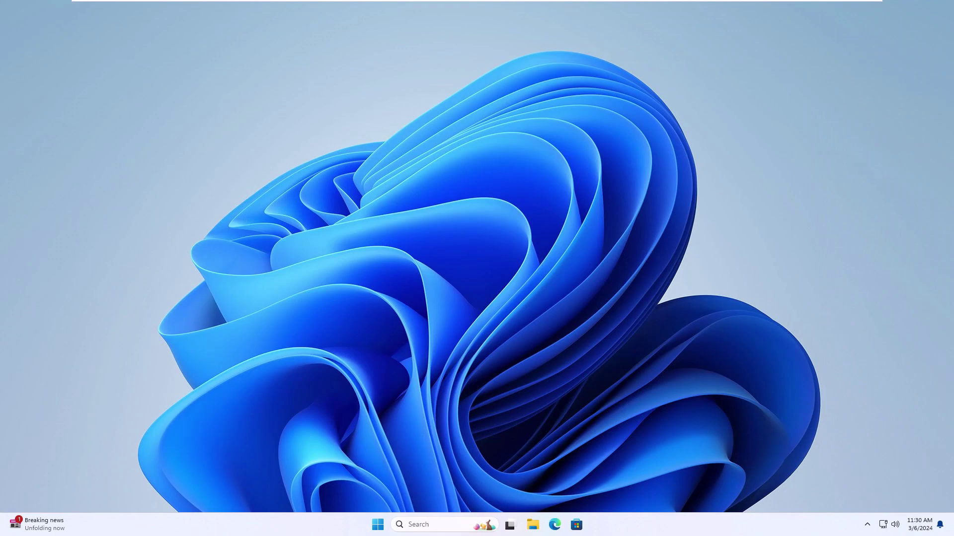